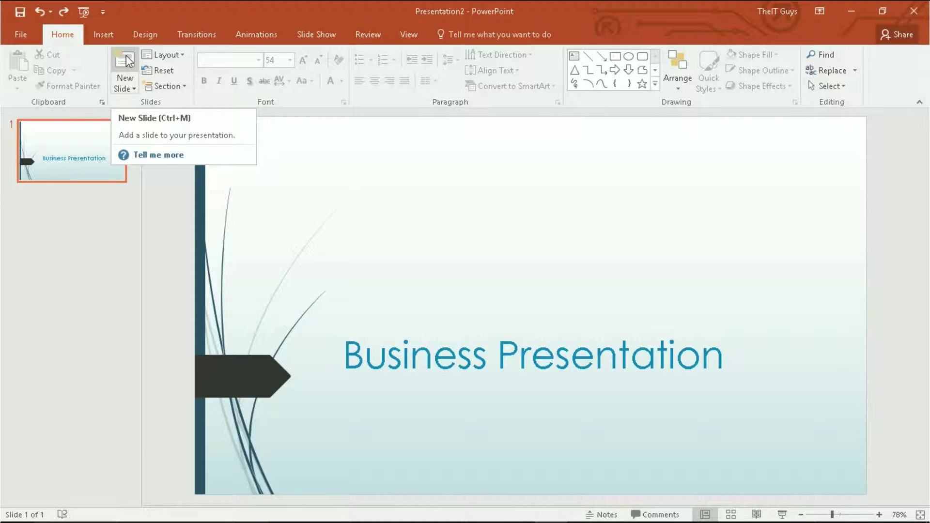
# Insert a Title and Content slide, then a third slide using the Comparison layout
pyautogui.click(127, 60)
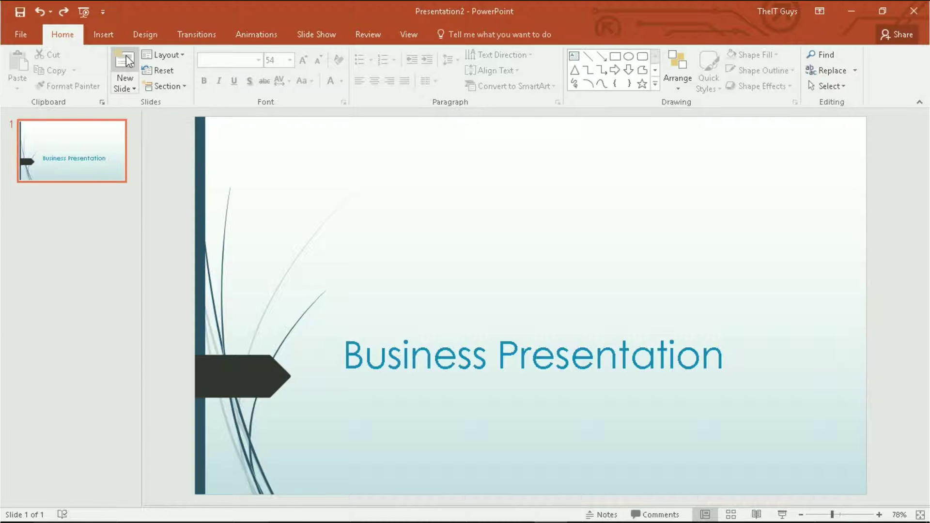
pyautogui.click(97, 157)
pyautogui.click(85, 213)
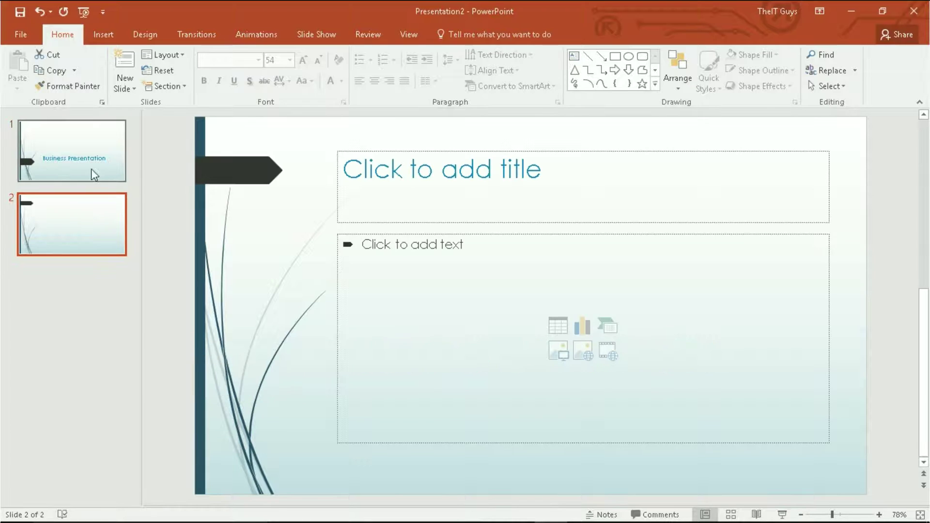
pyautogui.click(134, 92)
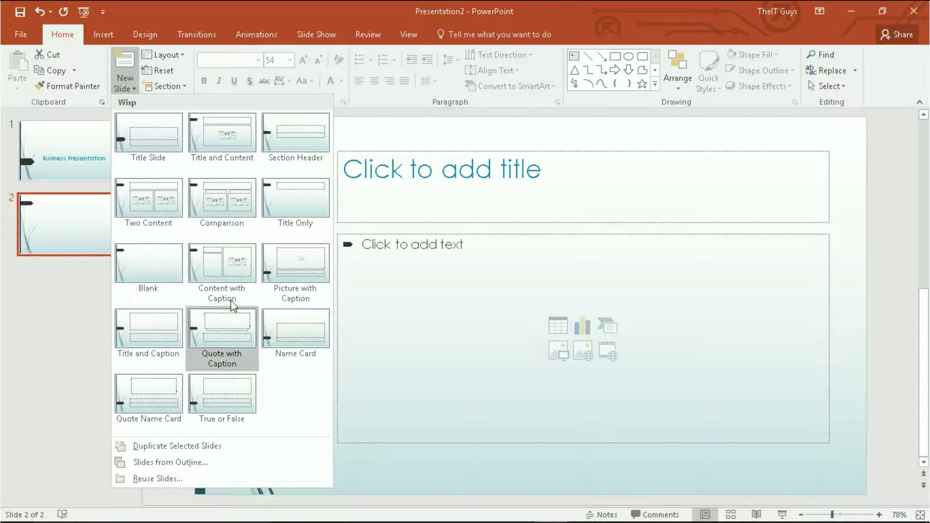
pyautogui.click(229, 204)
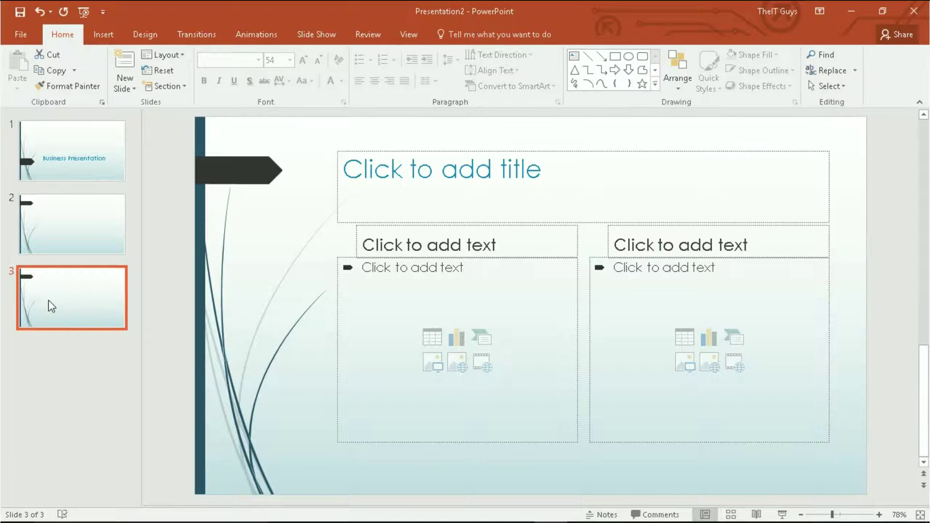
# Move the Comparison slide to position 2, add a new slide, and drag slides 2–3 to the end
pyautogui.moveTo(49, 301); pyautogui.dragTo(48, 218)
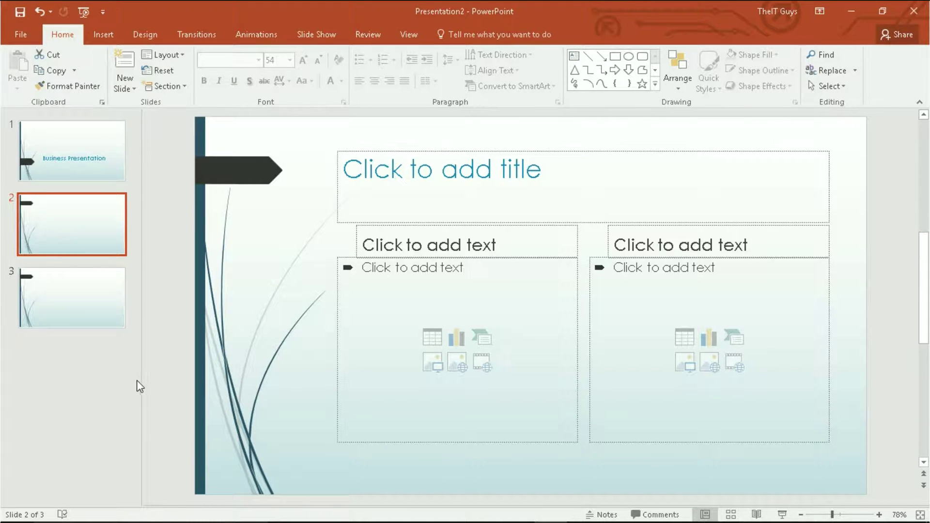
pyautogui.click(123, 63)
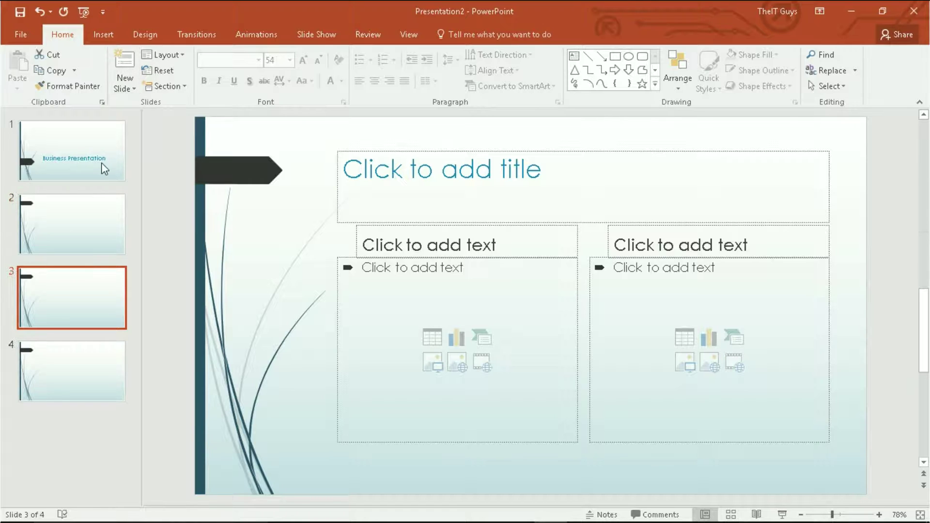
pyautogui.keyDown('ctrl'); pyautogui.click(92, 223); pyautogui.keyUp('ctrl')
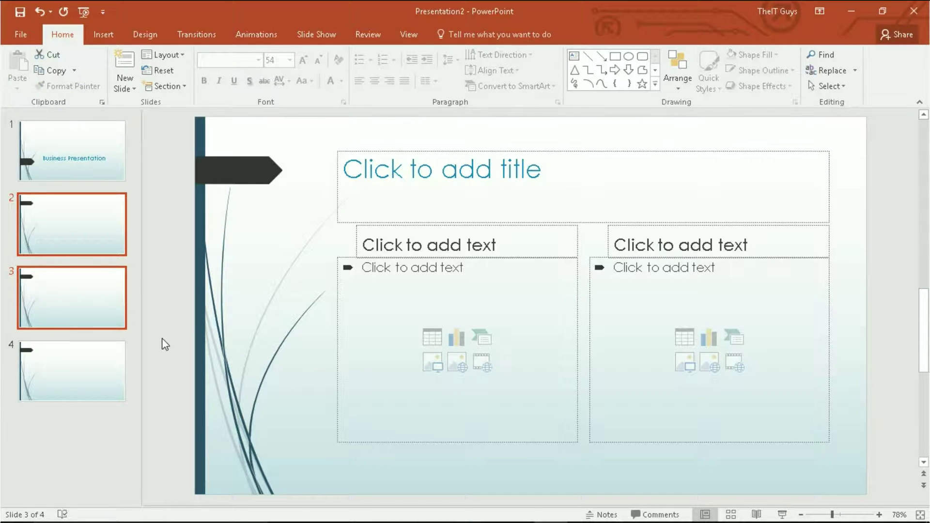
pyautogui.click(71, 222)
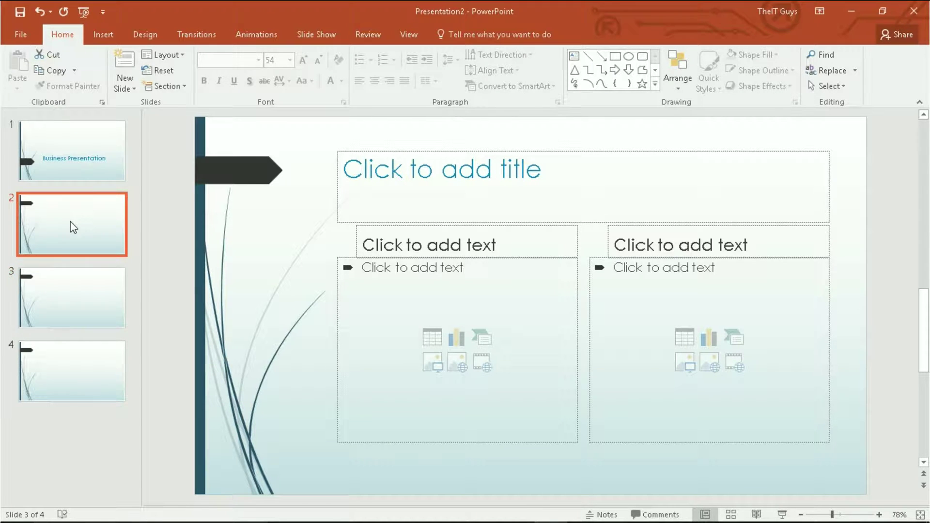
pyautogui.keyDown('ctrl'); pyautogui.click(86, 310); pyautogui.keyUp('ctrl')
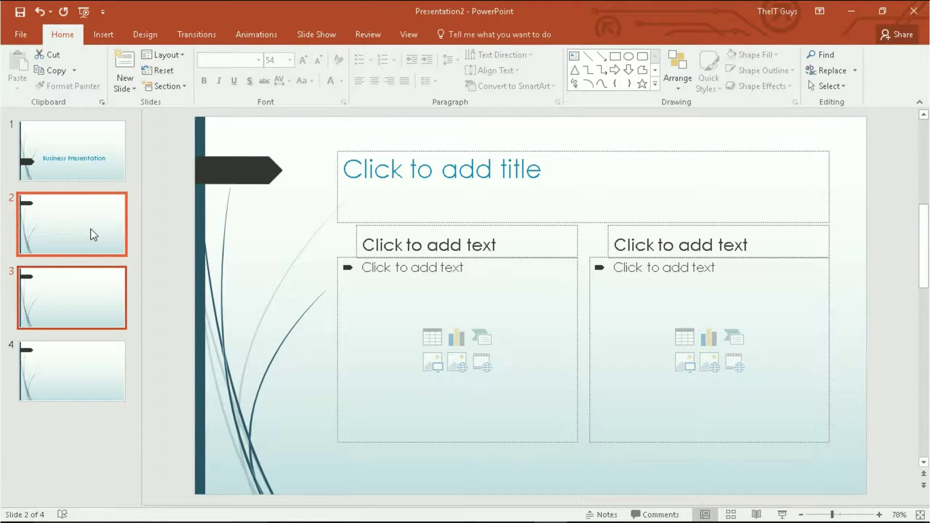
pyautogui.moveTo(93, 235); pyautogui.dragTo(89, 325)
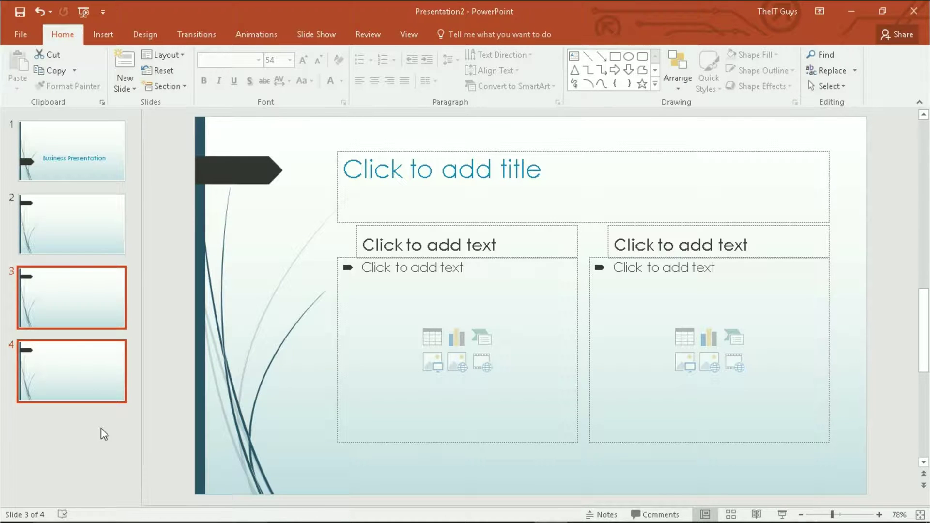
# Type the bulleted lines 'Hello' and 'How are oyu?' into slide 2's content placeholder
pyautogui.click(81, 235)
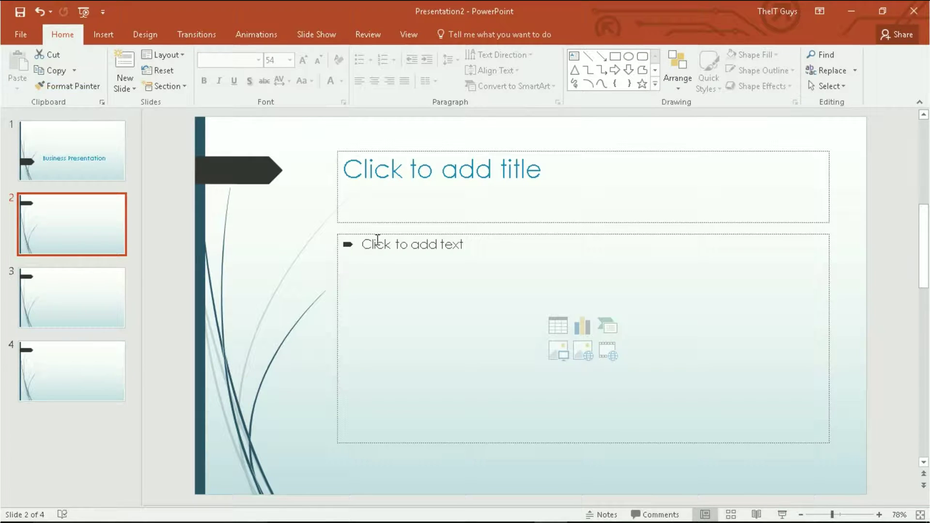
pyautogui.click(502, 239)
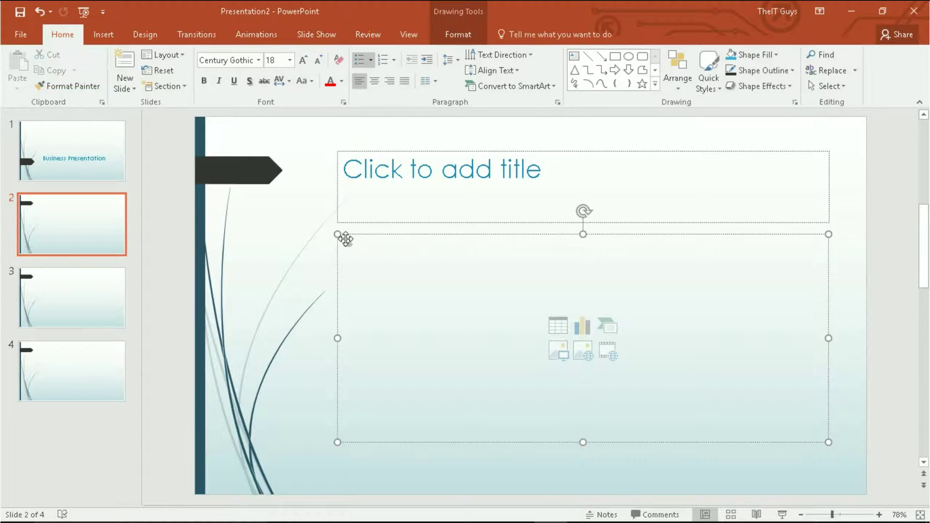
pyautogui.click(358, 63)
pyautogui.click(359, 65)
pyautogui.write('Hello')
pyautogui.press('Return')
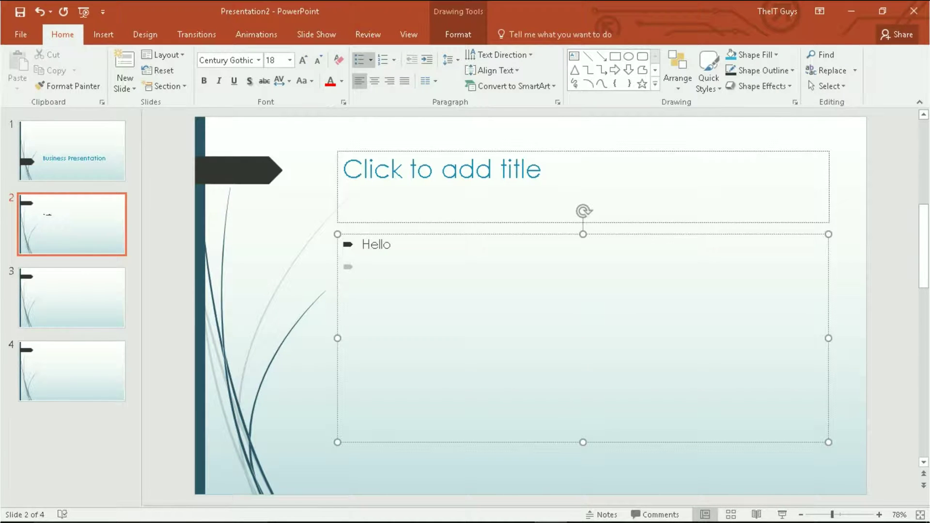
pyautogui.write('How are oyu')
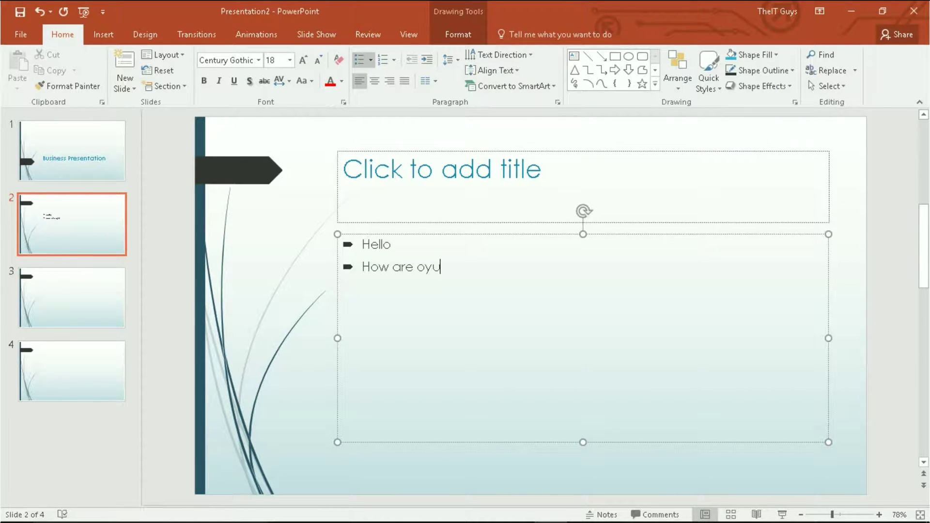
pyautogui.write('?')
pyautogui.press('Return')
# Set slide 2's bullets to magenta at 112% of text size in Bullets and Numbering
pyautogui.moveTo(448, 268); pyautogui.dragTo(356, 249)
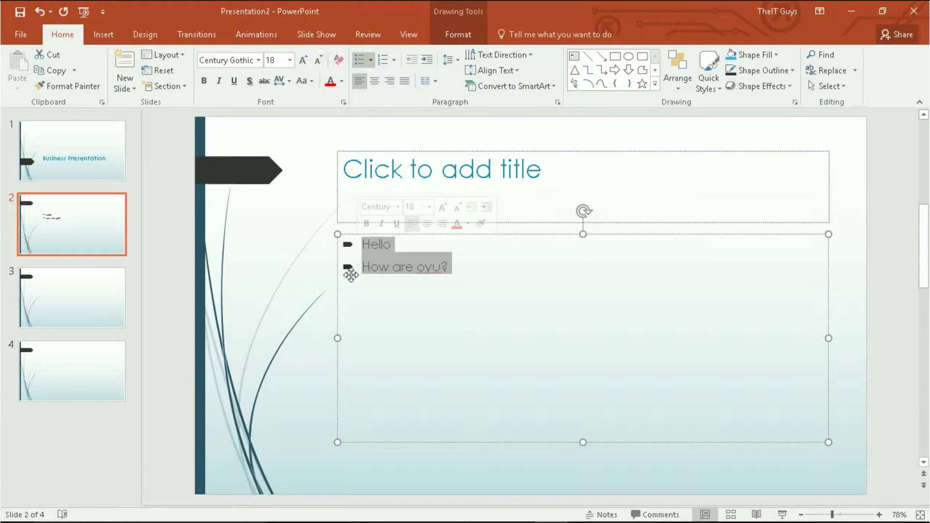
pyautogui.click(371, 61)
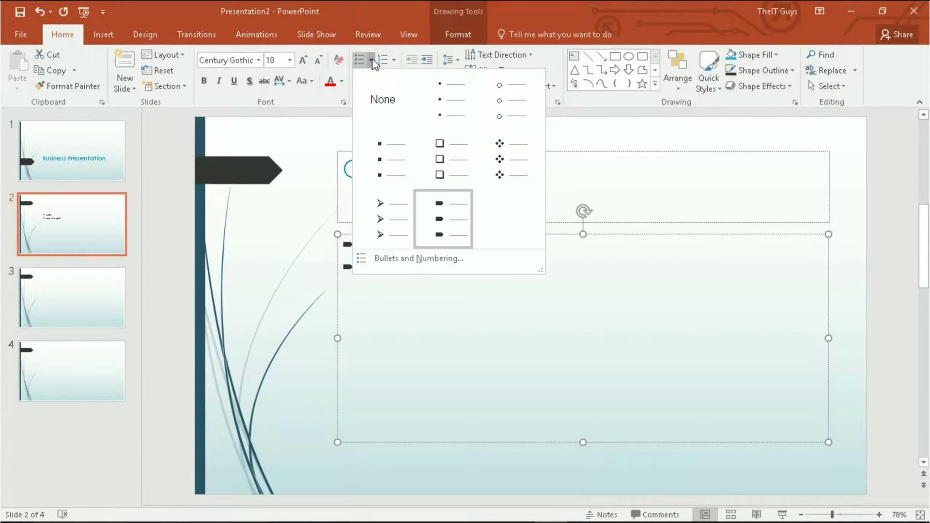
pyautogui.click(417, 259)
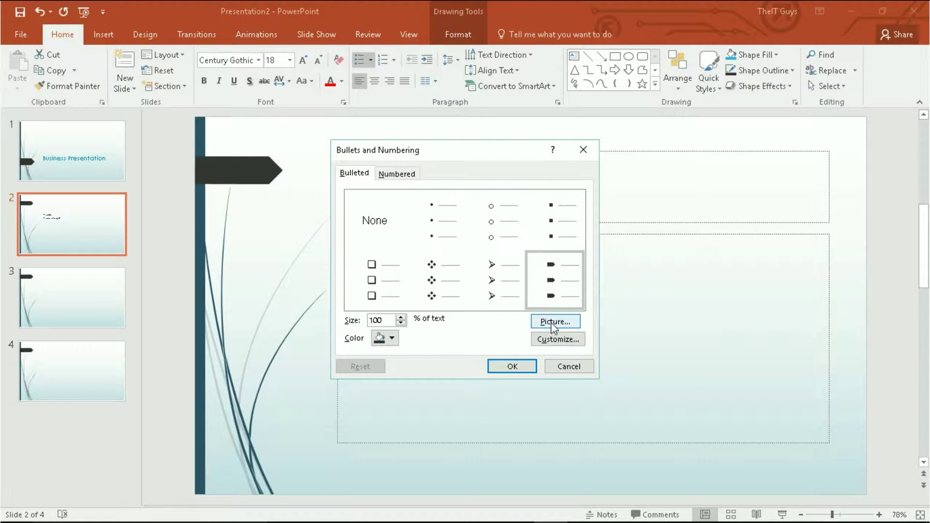
pyautogui.click(553, 339)
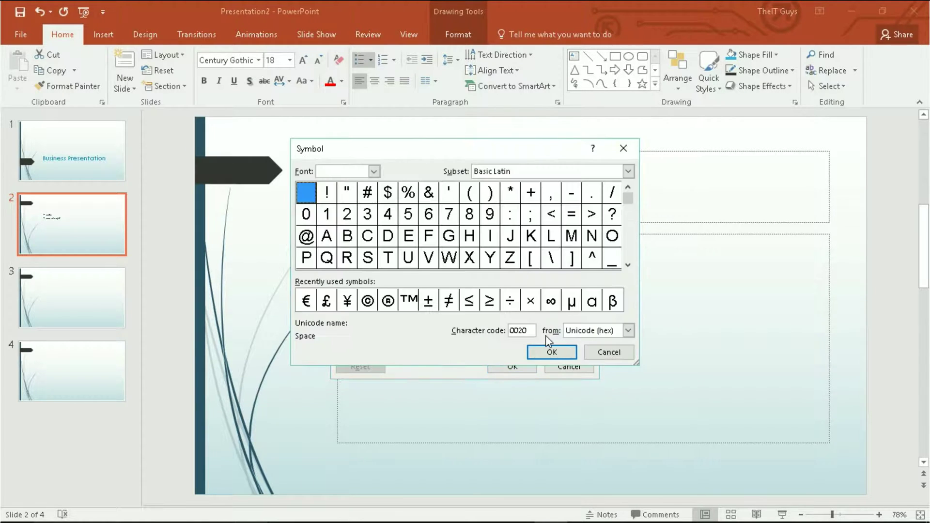
pyautogui.click(607, 352)
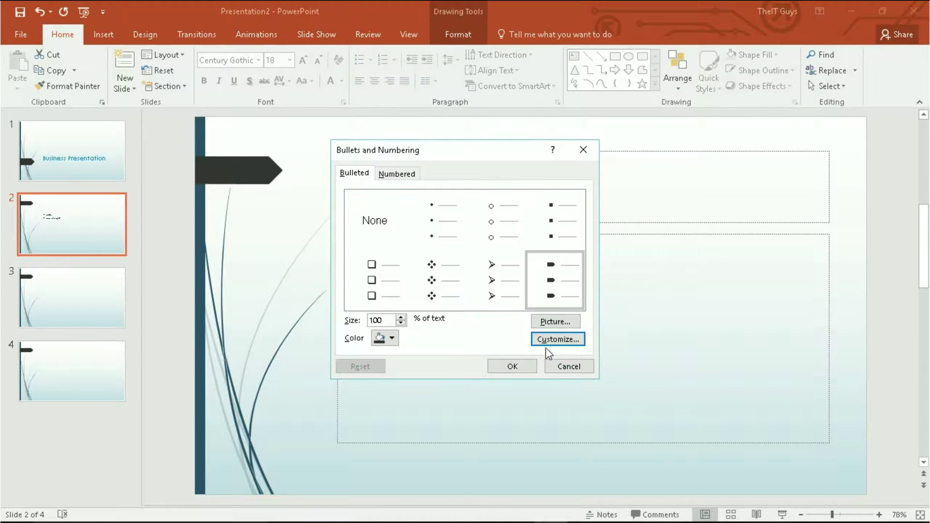
pyautogui.click(401, 318)
pyautogui.click(400, 318)
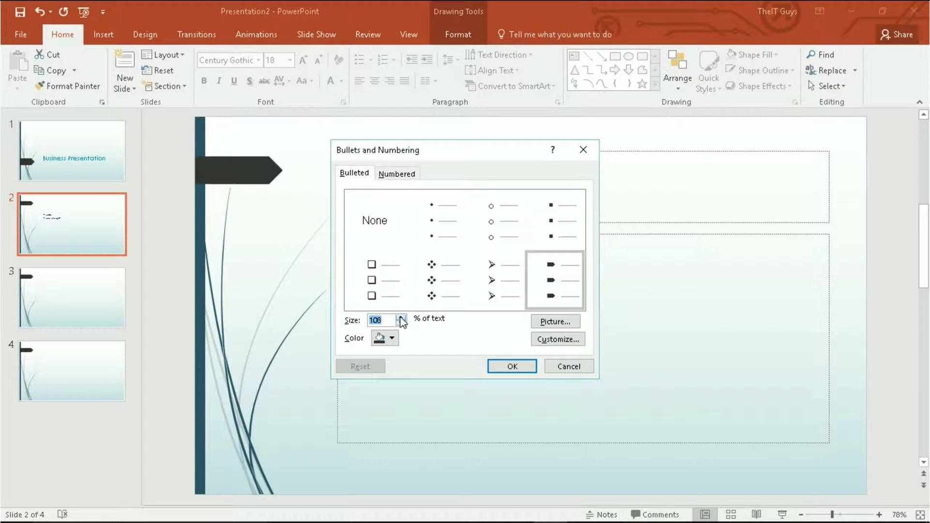
pyautogui.click(391, 338)
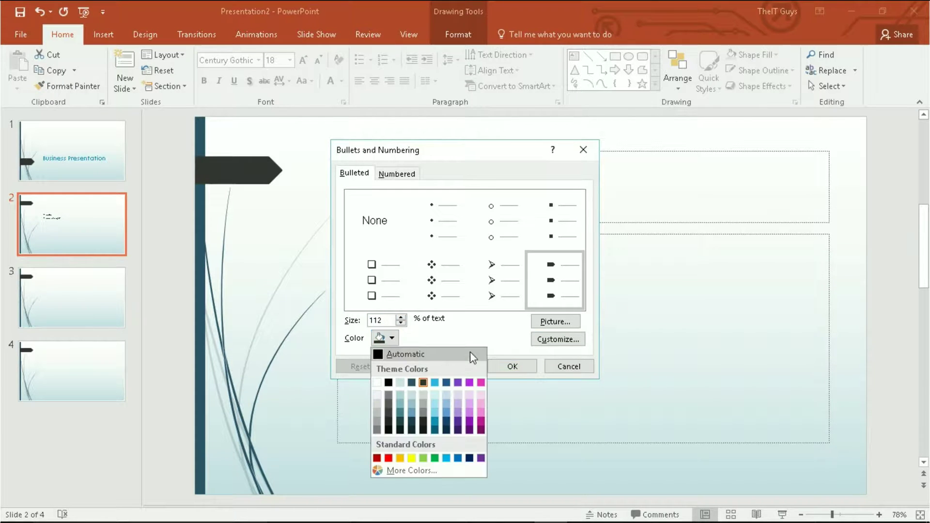
pyautogui.click(482, 422)
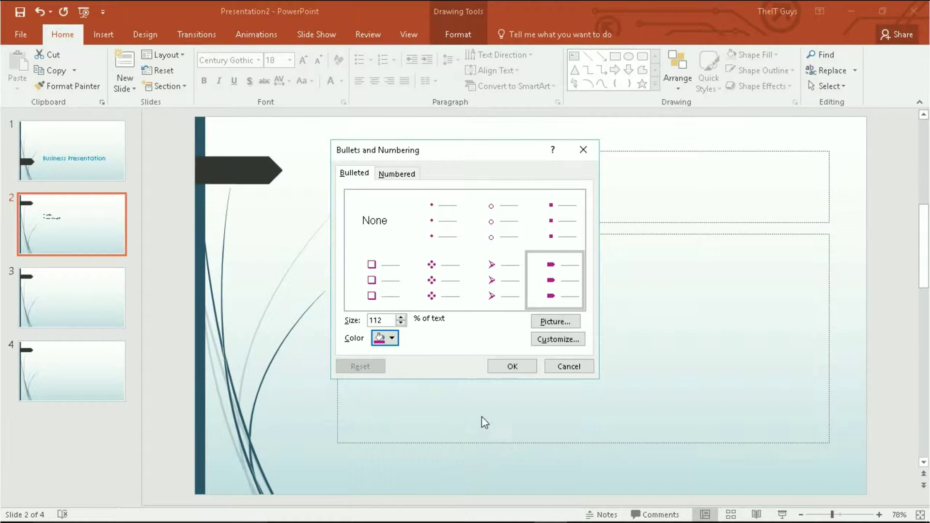
pyautogui.click(508, 368)
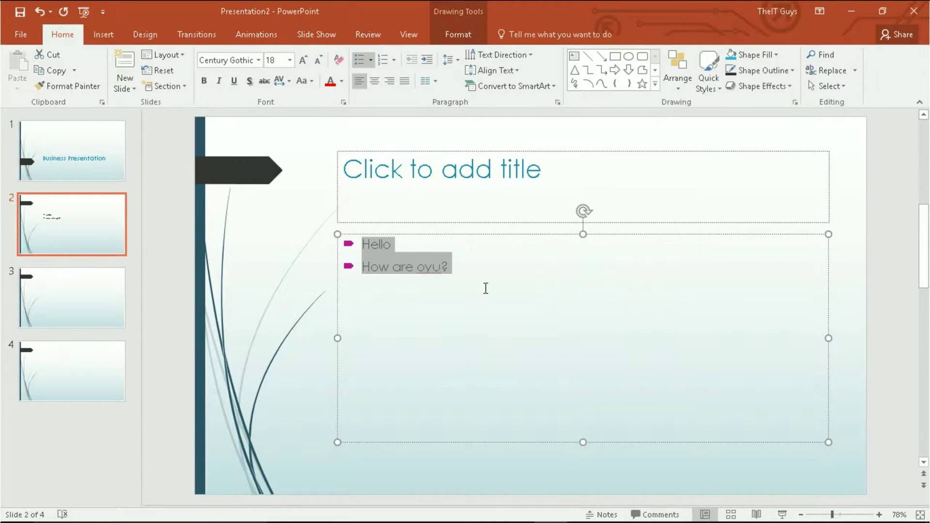
pyautogui.click(485, 288)
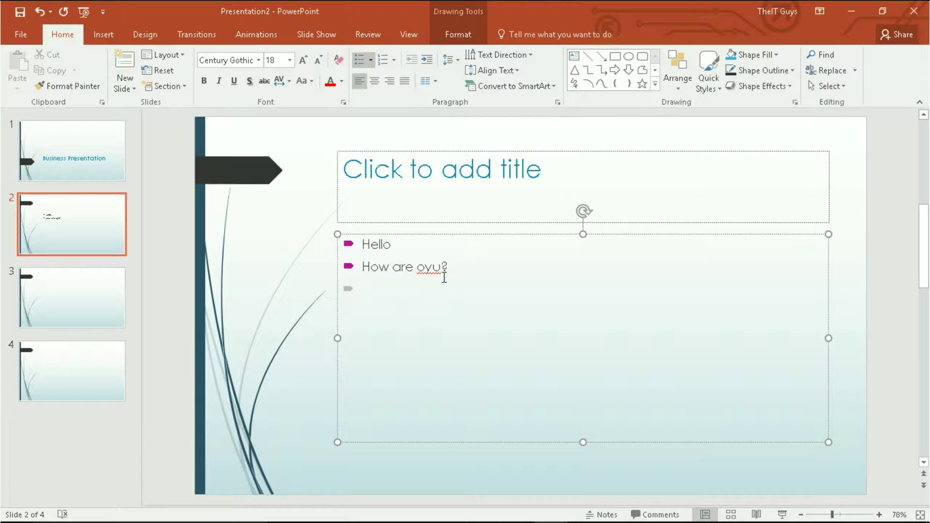
# Apply Numbering to the 'Hello' and 'How are oyu?' lines on slide 2
pyautogui.moveTo(445, 267); pyautogui.dragTo(362, 244)
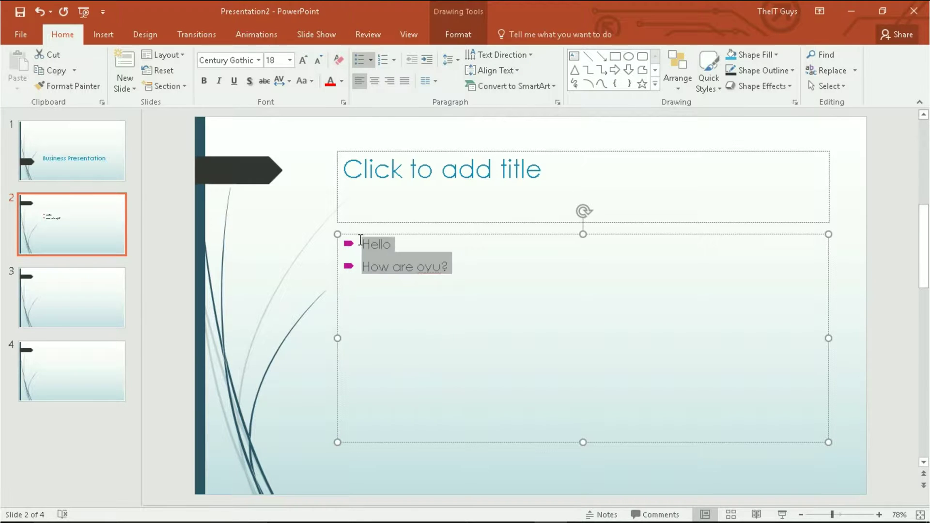
pyautogui.click(384, 65)
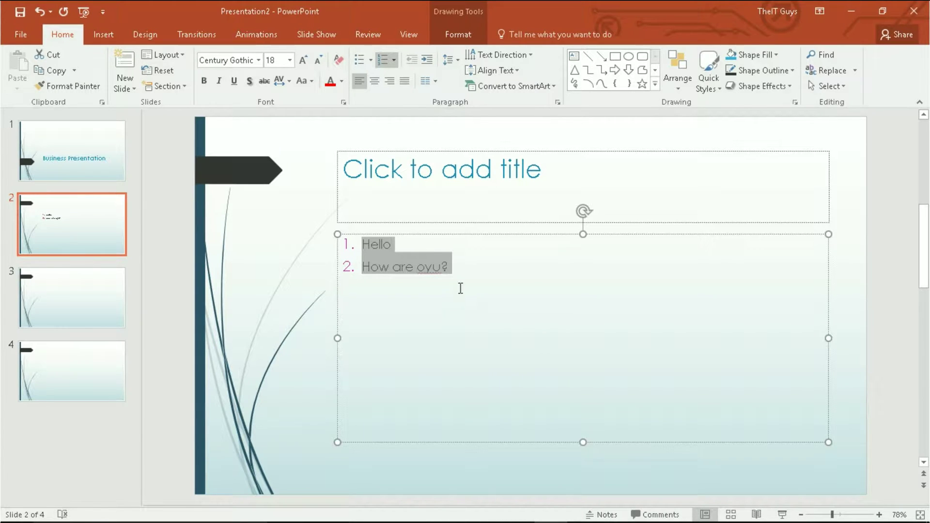
pyautogui.click(461, 266)
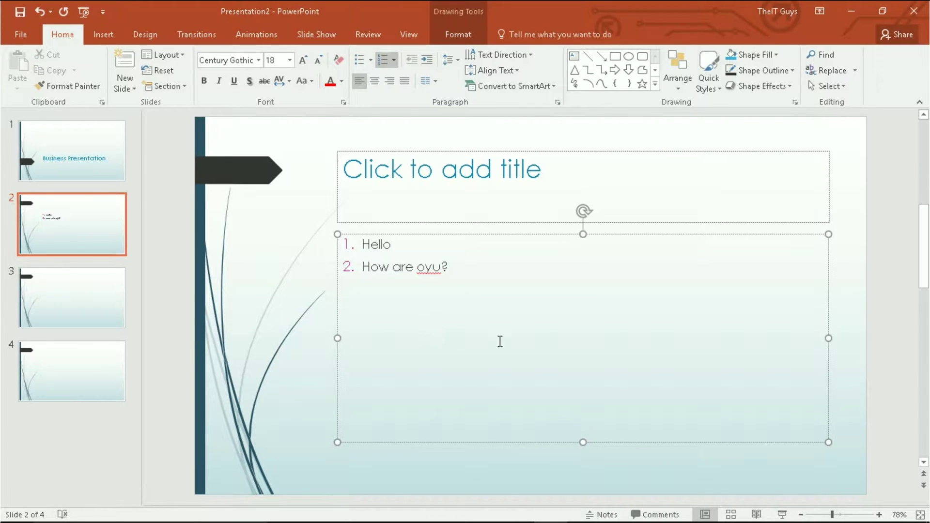
# Save the presentation to OneDrive as 'Business pres'
pyautogui.click(24, 36)
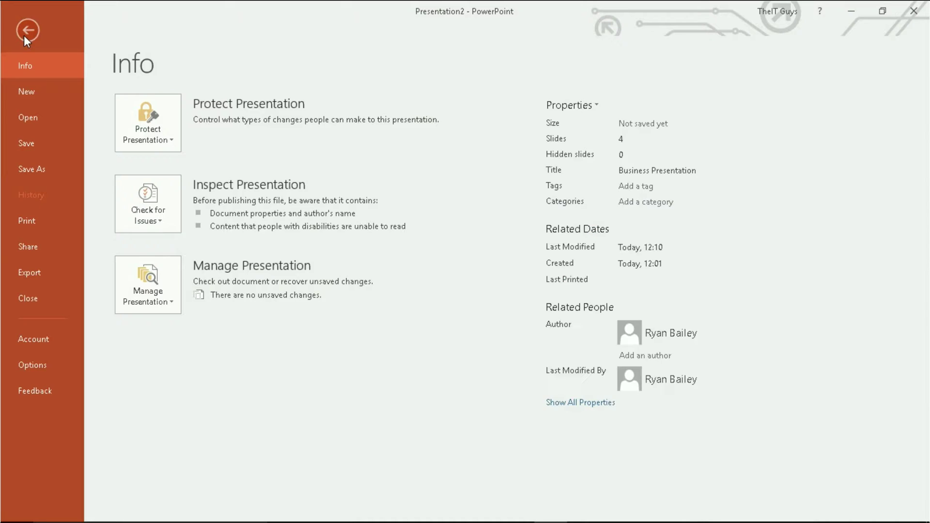
pyautogui.click(57, 170)
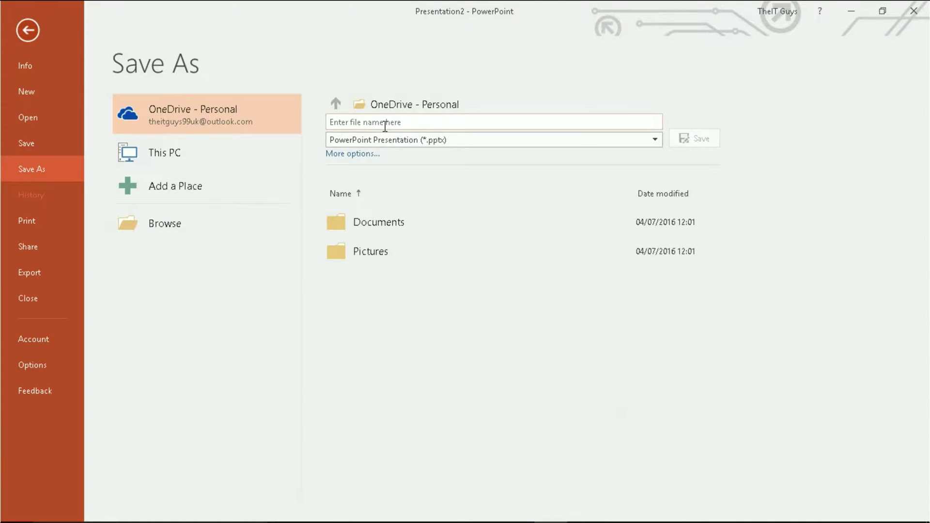
pyautogui.click(417, 125)
pyautogui.write('Business pres')
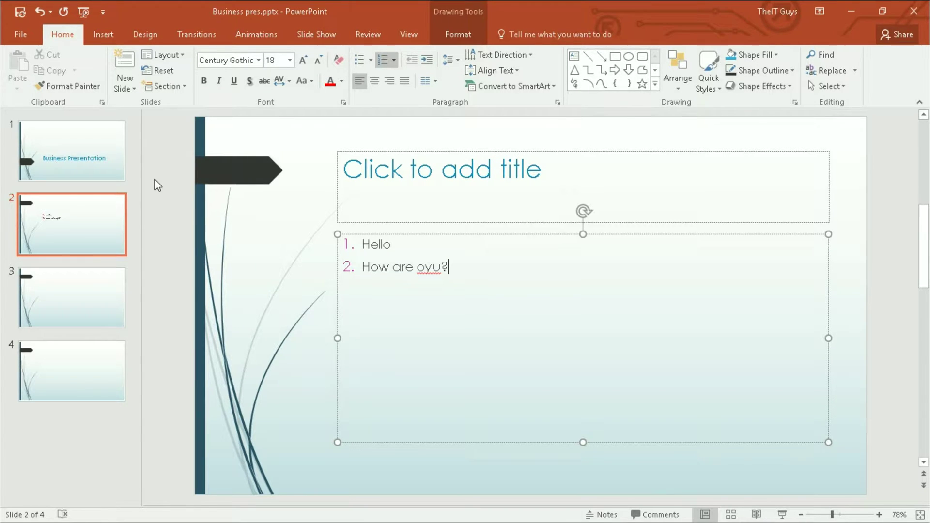
# View the recent presentations list, then go back to editing slide 1
pyautogui.click(21, 34)
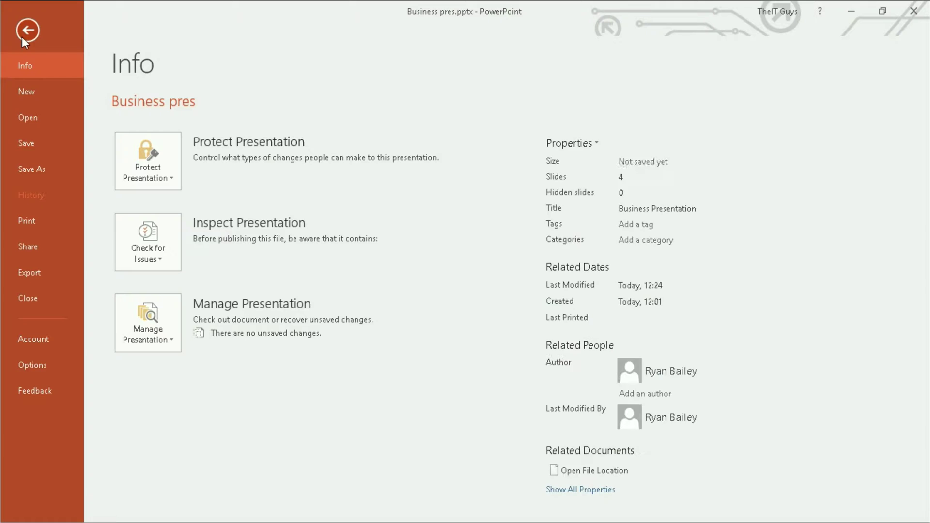
pyautogui.click(51, 128)
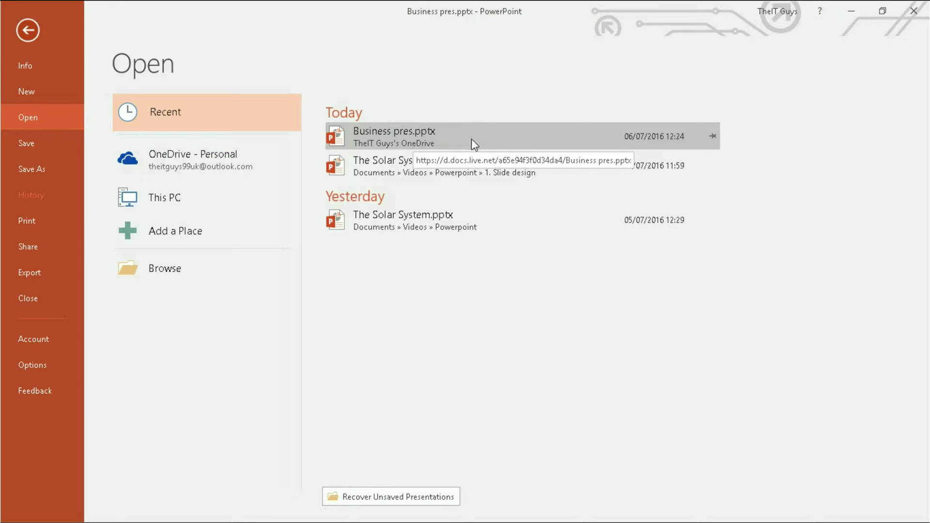
pyautogui.click(37, 36)
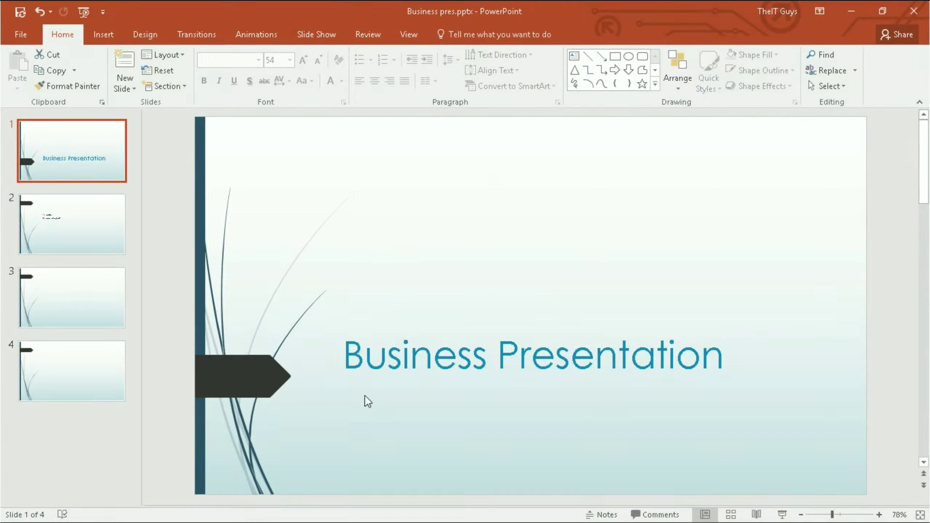
# Select the Business Presentation title, centre it and size it to 66 pt
pyautogui.click(668, 356)
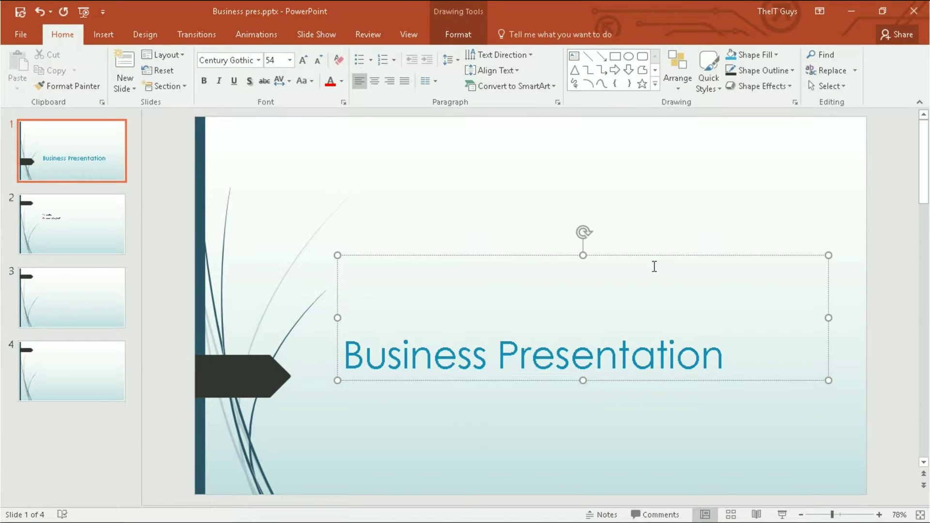
pyautogui.moveTo(719, 358); pyautogui.dragTo(334, 367)
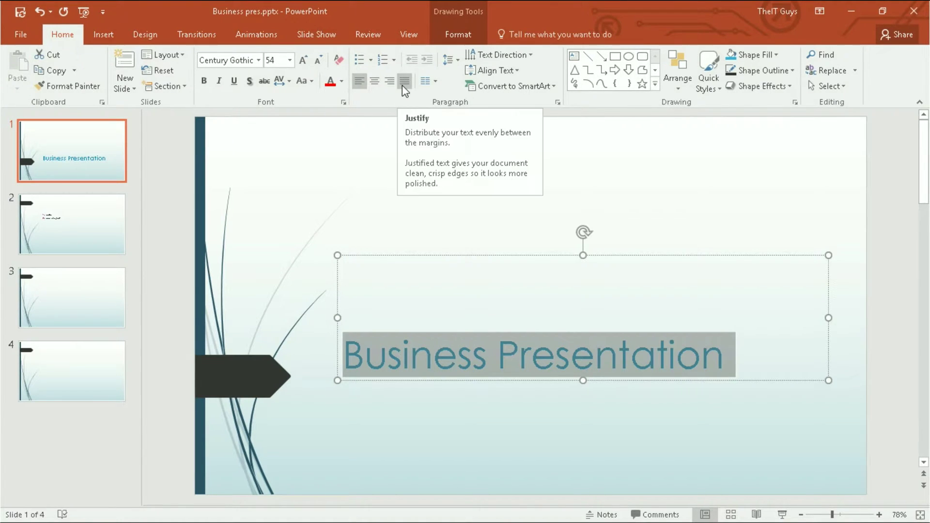
pyautogui.click(377, 82)
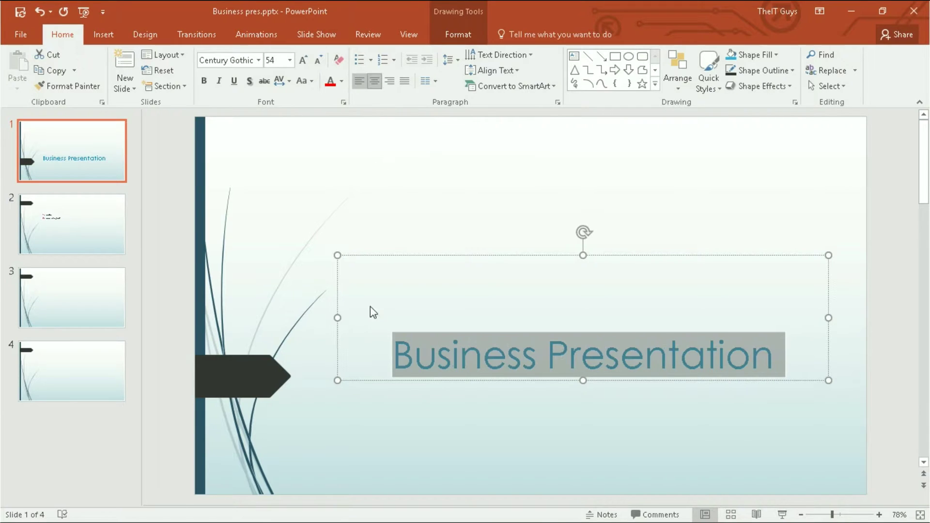
pyautogui.click(303, 62)
pyautogui.click(303, 62)
pyautogui.click(303, 62)
pyautogui.click(303, 62)
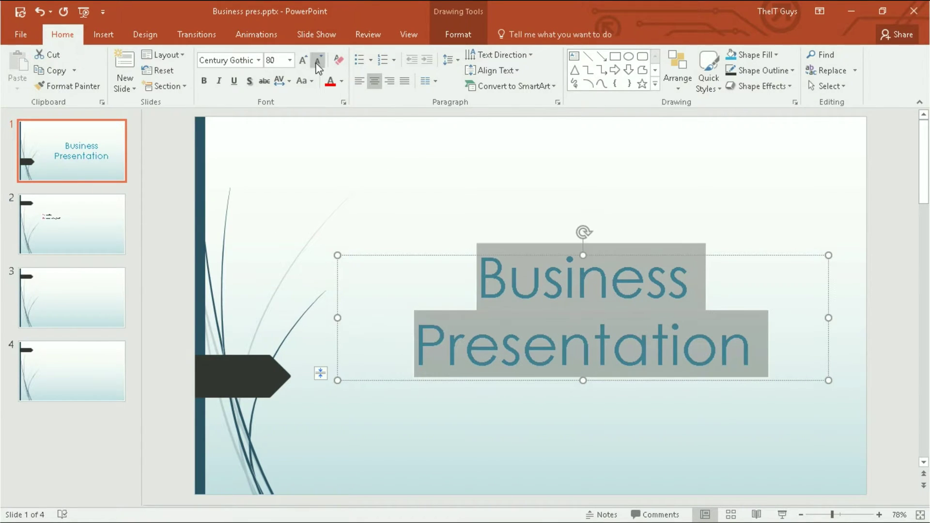
pyautogui.click(318, 62)
pyautogui.click(318, 62)
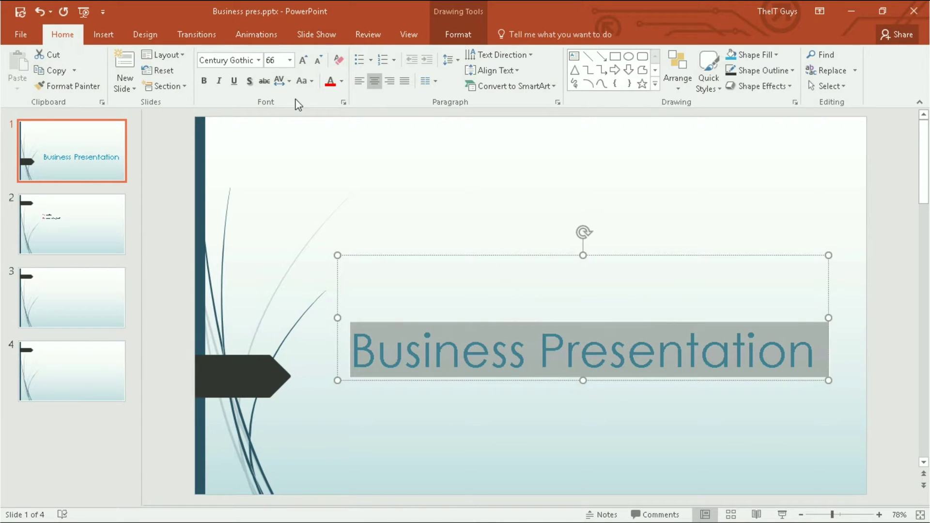
pyautogui.click(306, 81)
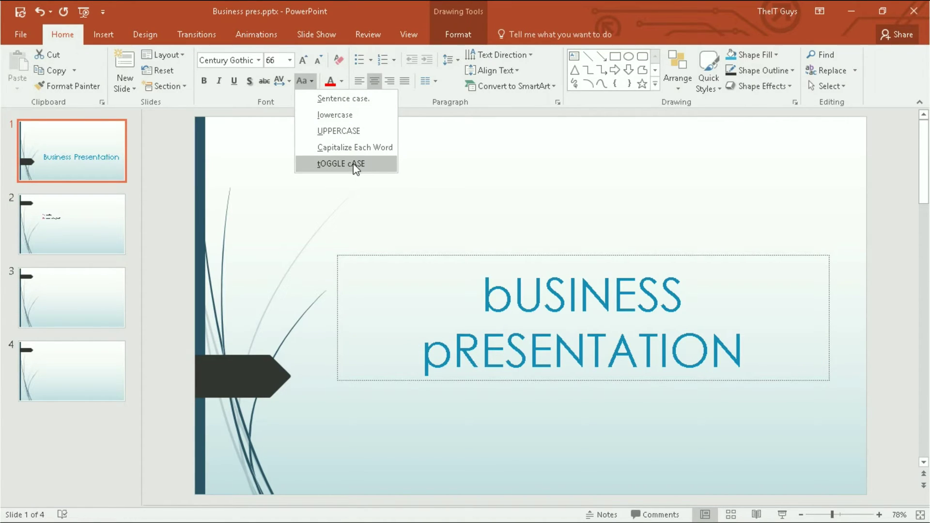
# Capitalize each word of the title and set it in magenta Algerian
pyautogui.click(354, 147)
pyautogui.click(259, 61)
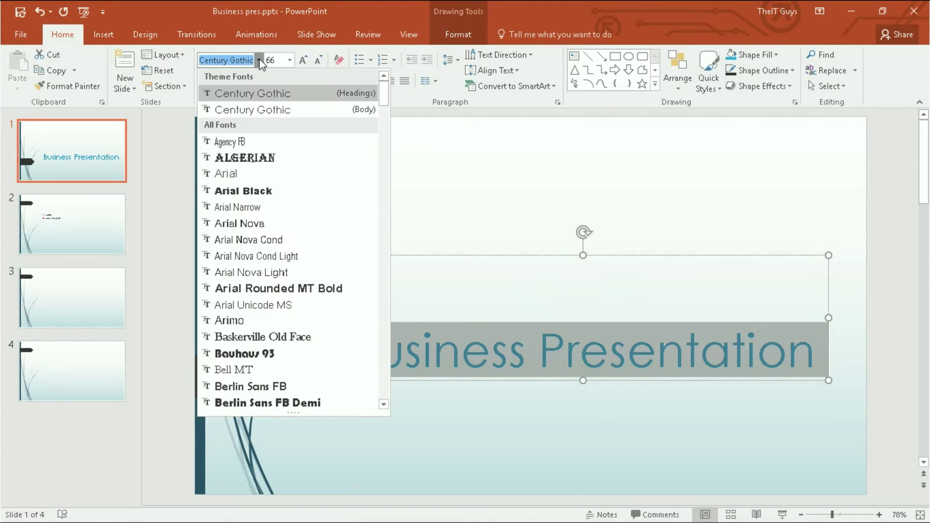
pyautogui.click(273, 159)
pyautogui.click(344, 81)
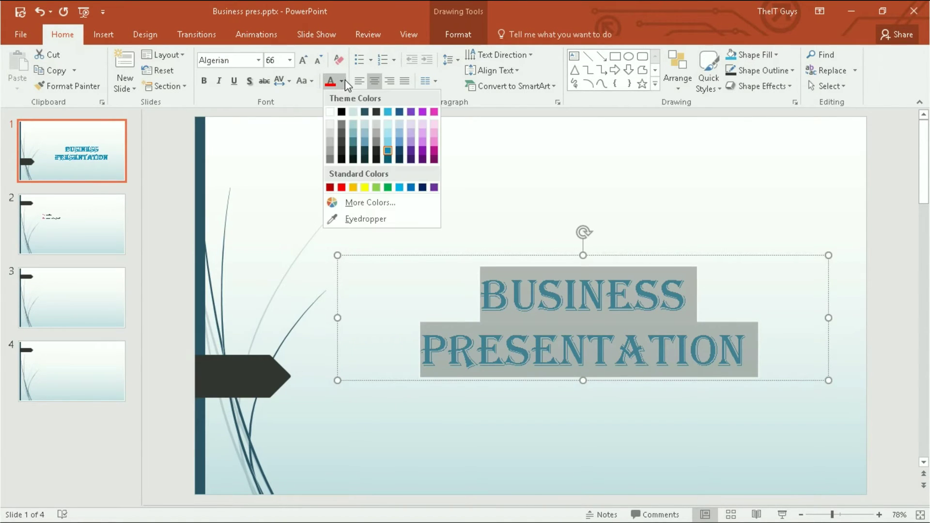
pyautogui.click(434, 152)
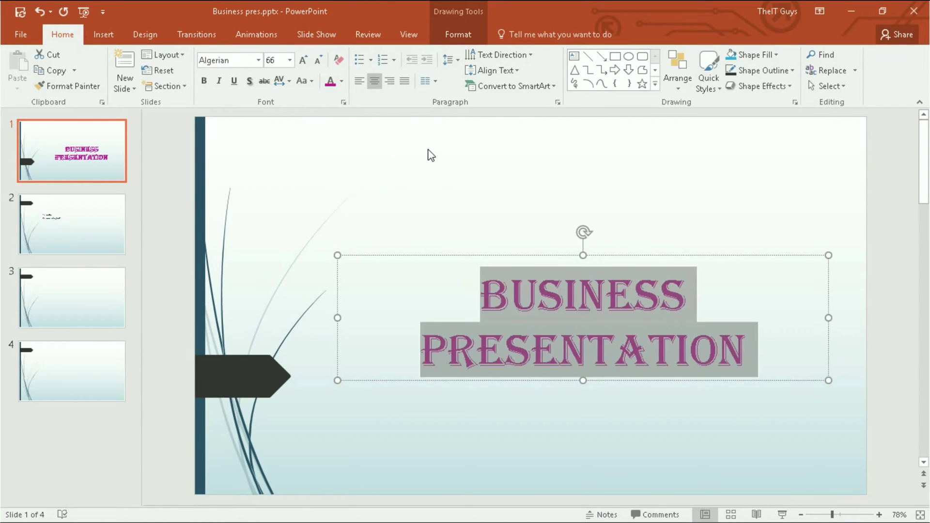
# Give the title shadow, underline, italic and bold formatting, leaving strikethrough off
pyautogui.click(264, 81)
pyautogui.click(264, 81)
pyautogui.click(248, 85)
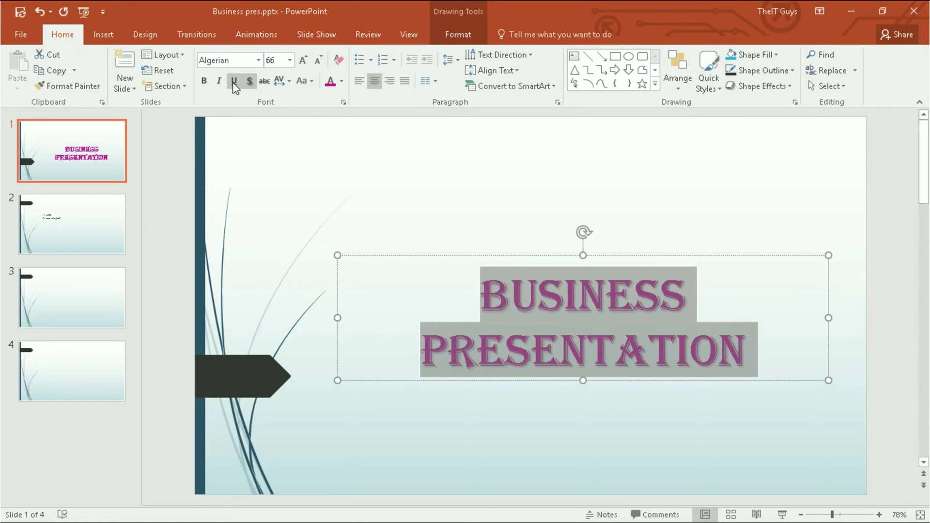
pyautogui.click(234, 83)
pyautogui.click(217, 82)
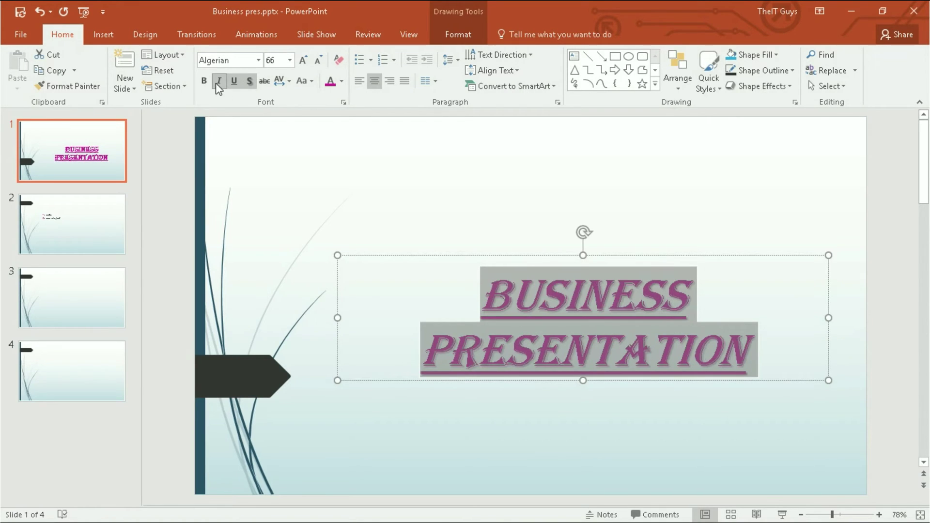
pyautogui.click(205, 82)
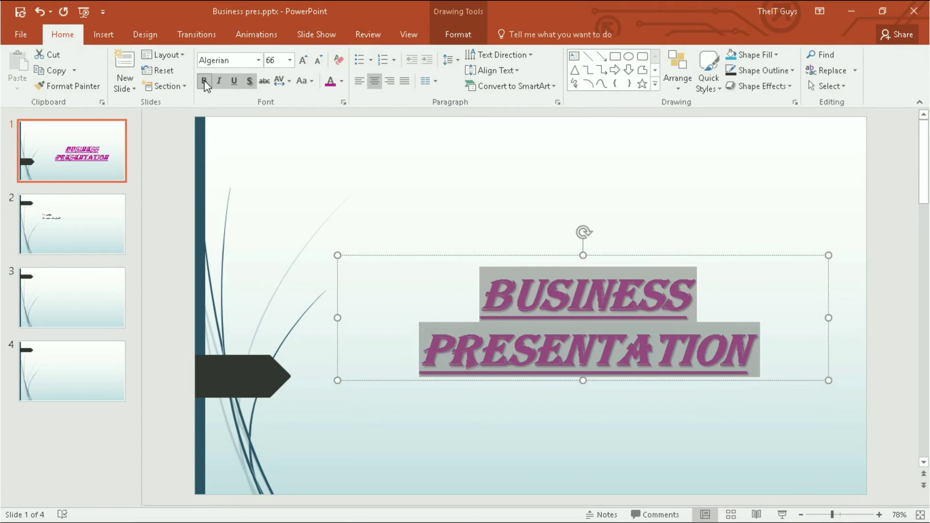
pyautogui.click(285, 138)
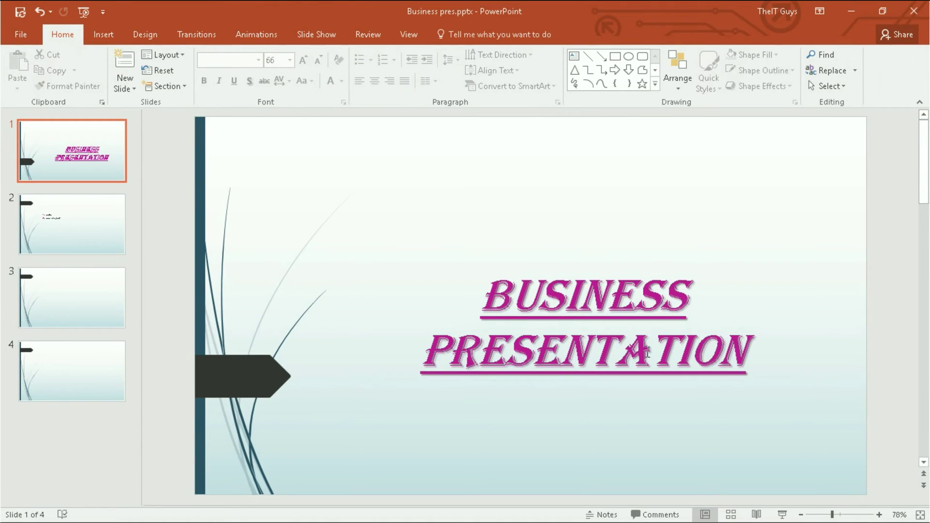